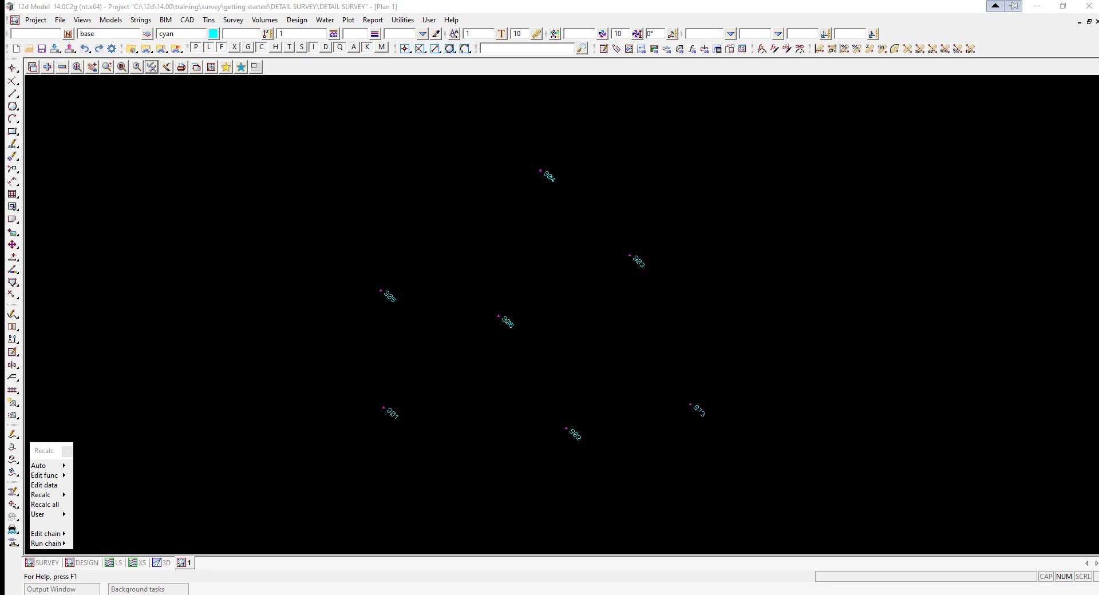
Check the Survey menu's Adjustments options, then dismiss the menu without running a command.
{"action": "left_click", "coordinate": [240, 22]}
{"action": "mouse_move", "coordinate": [246, 146]}
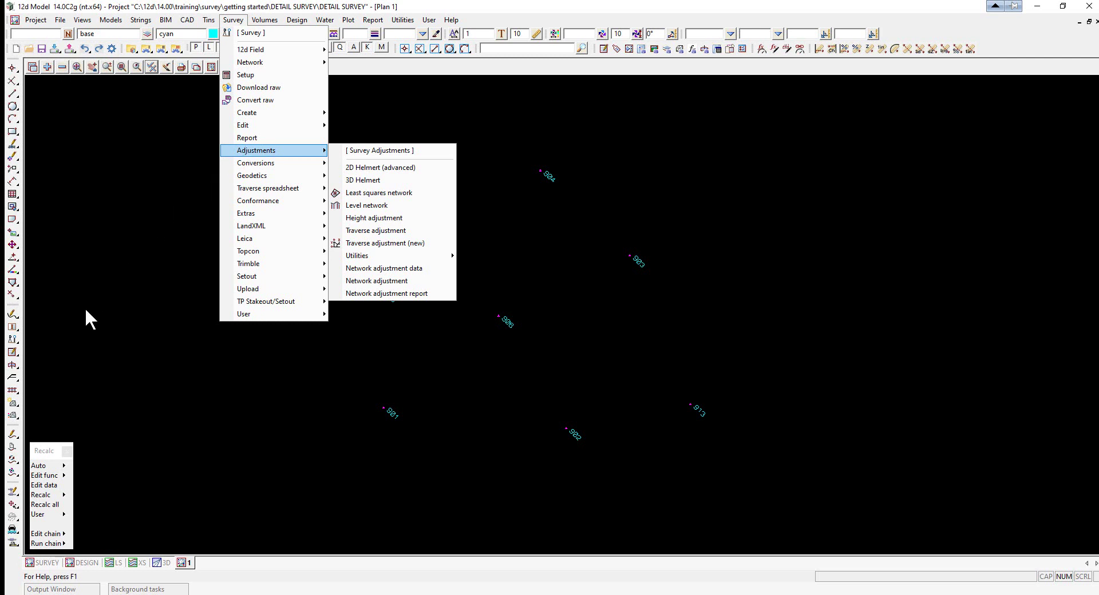
{"action": "left_click", "coordinate": [27, 338]}
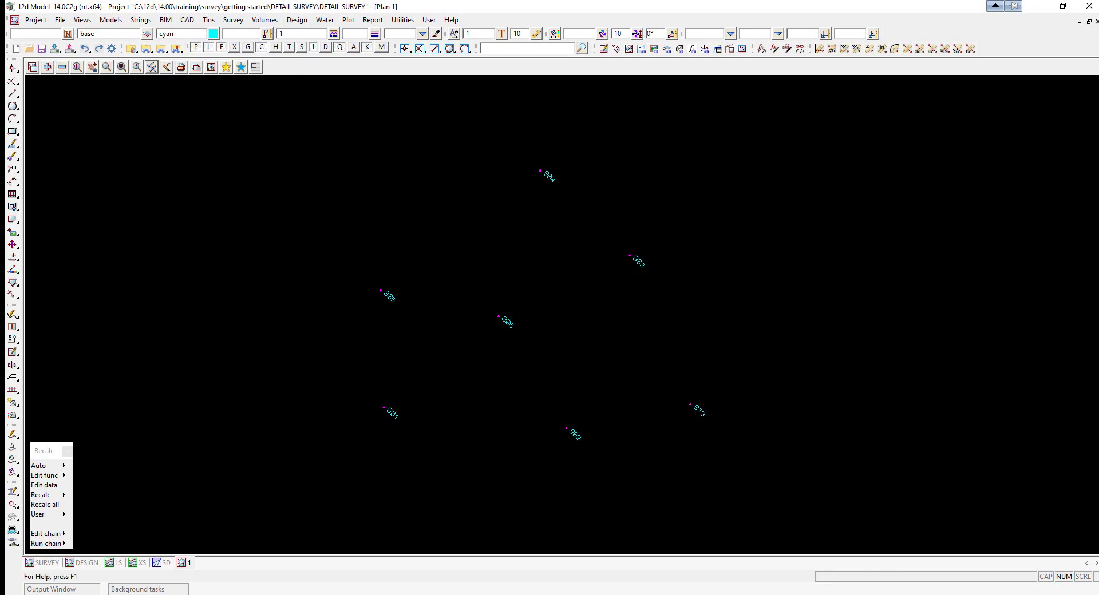
Open the Project Tree from the Project menu and expand and select the Survey data collectors node.
{"action": "left_click", "coordinate": [35, 20]}
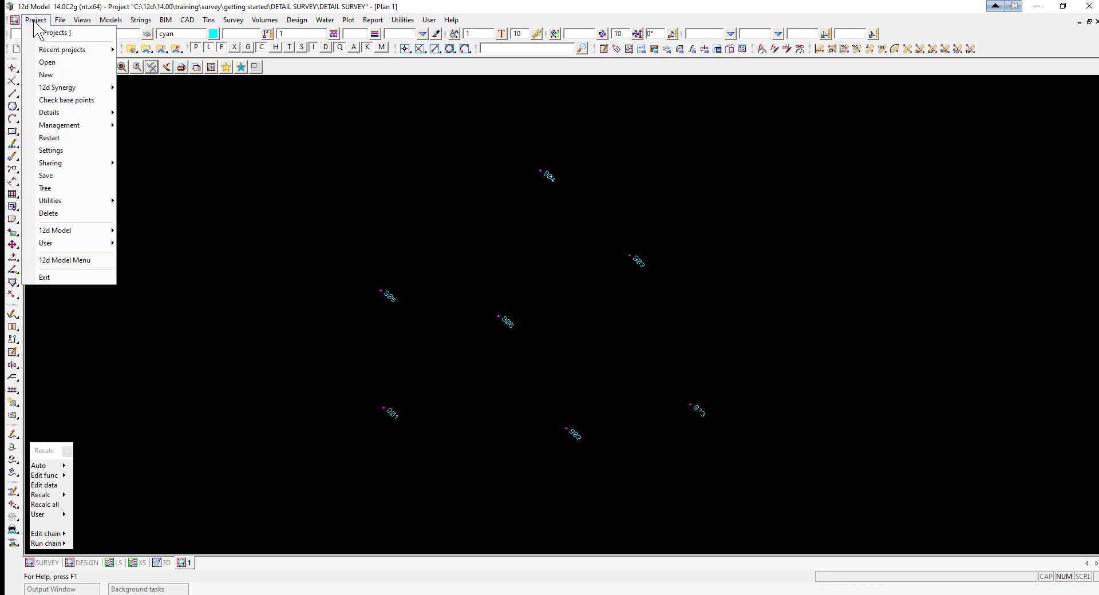
{"action": "left_click", "coordinate": [91, 188]}
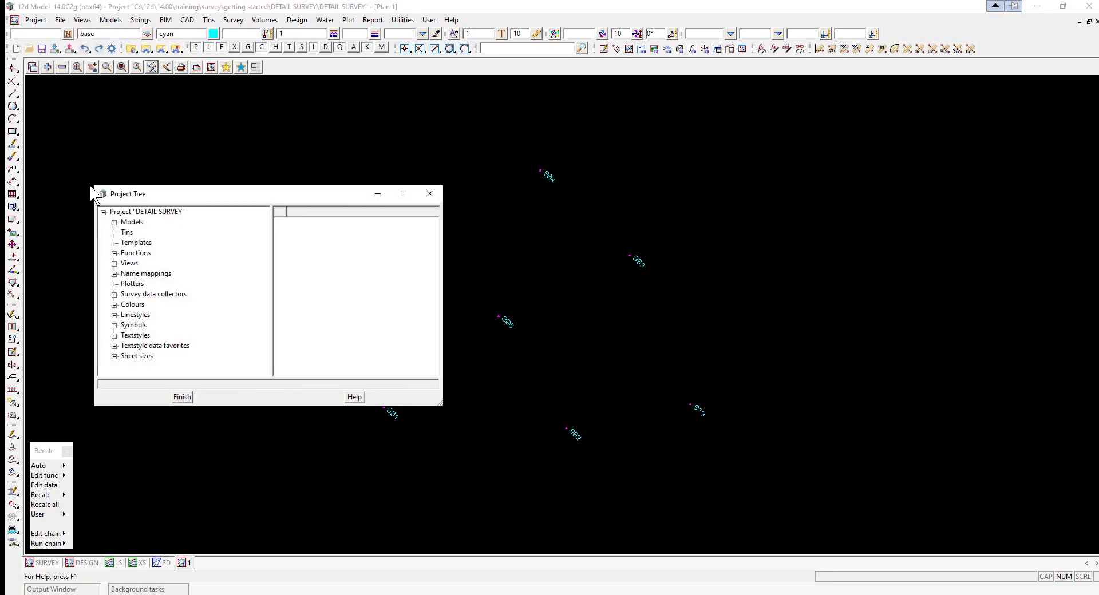
{"action": "left_click", "coordinate": [115, 294]}
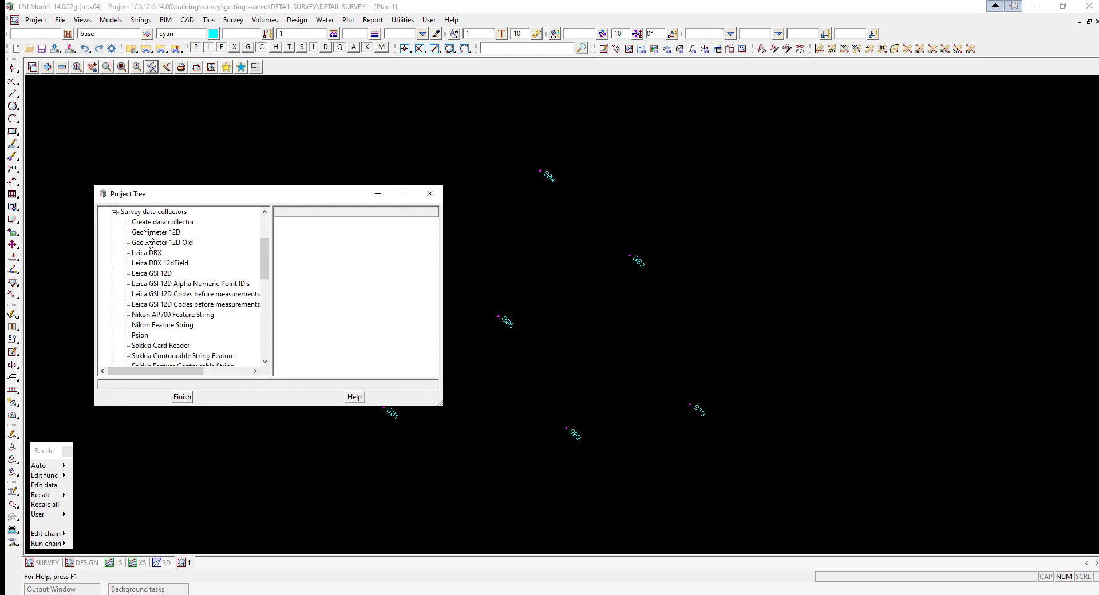
{"action": "left_click", "coordinate": [153, 213]}
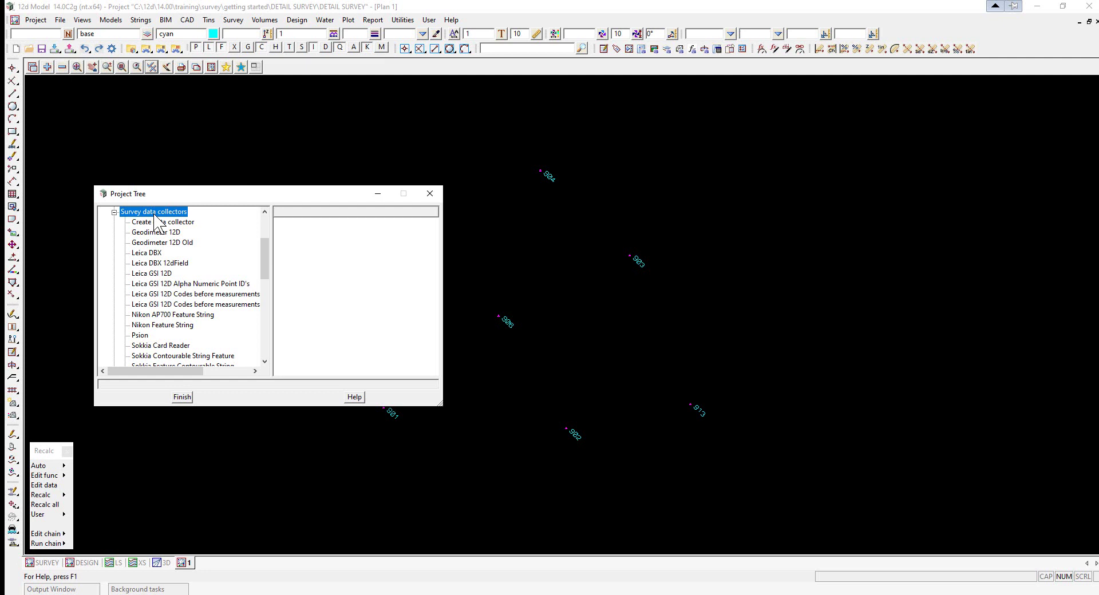
{"action": "scroll", "coordinate": [195, 286], "scroll_direction": "down", "scroll_amount": 3}
{"action": "scroll", "coordinate": [196, 303], "scroll_direction": "up", "scroll_amount": 2}
{"action": "scroll", "coordinate": [195, 306], "scroll_direction": "up", "scroll_amount": 2}
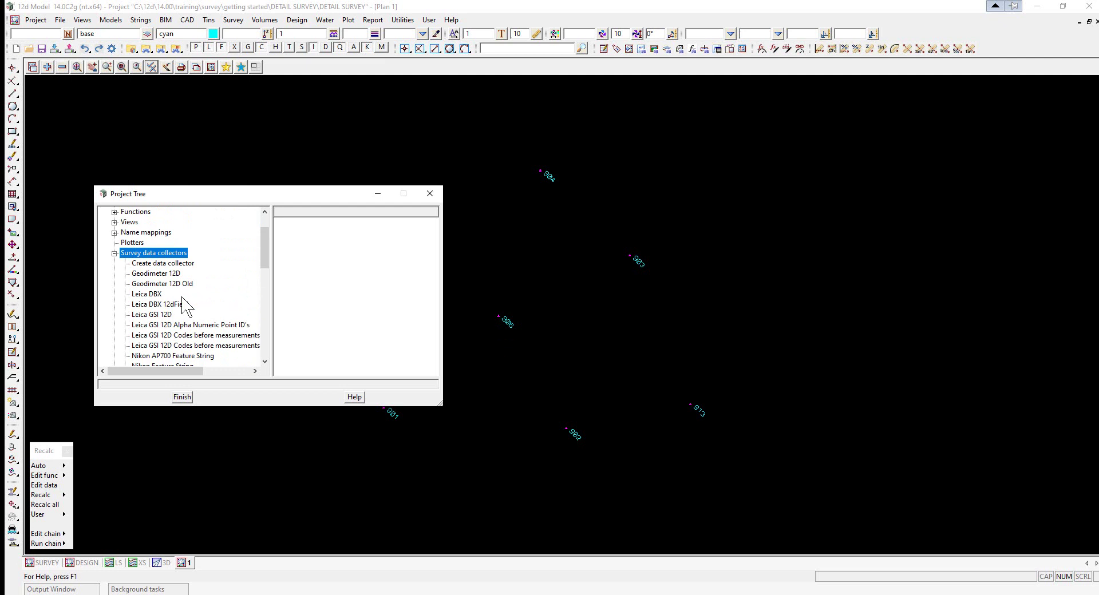
Create a new data collector using Sokkia Feature String, with Sokkia 20/33 instrument and .sdr files.
{"action": "double_click", "coordinate": [156, 264]}
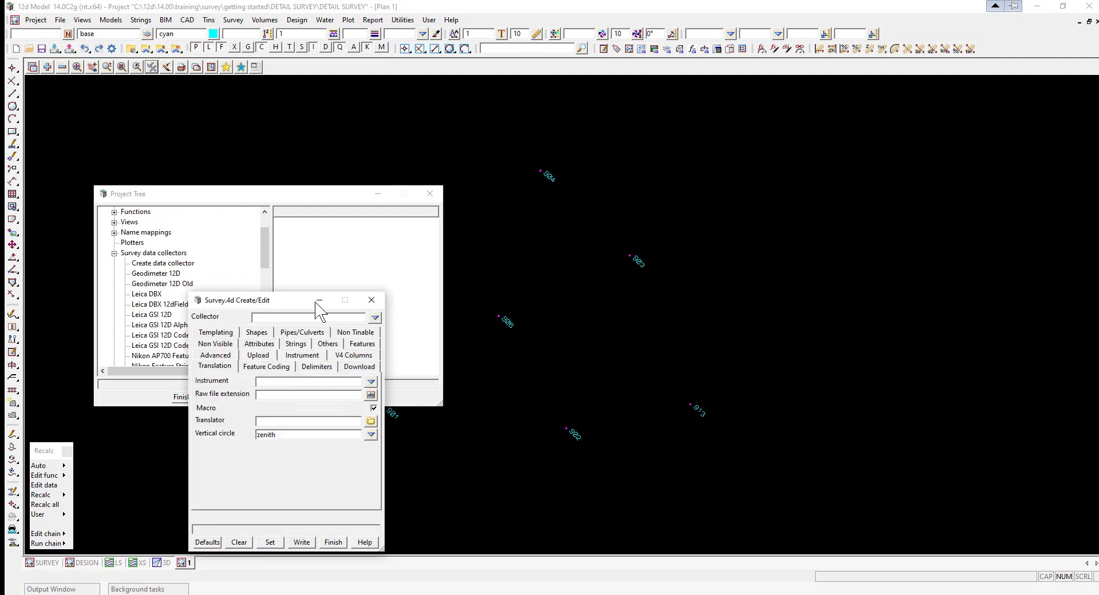
{"action": "left_click_drag", "start_coordinate": [338, 302], "coordinate": [808, 125]}
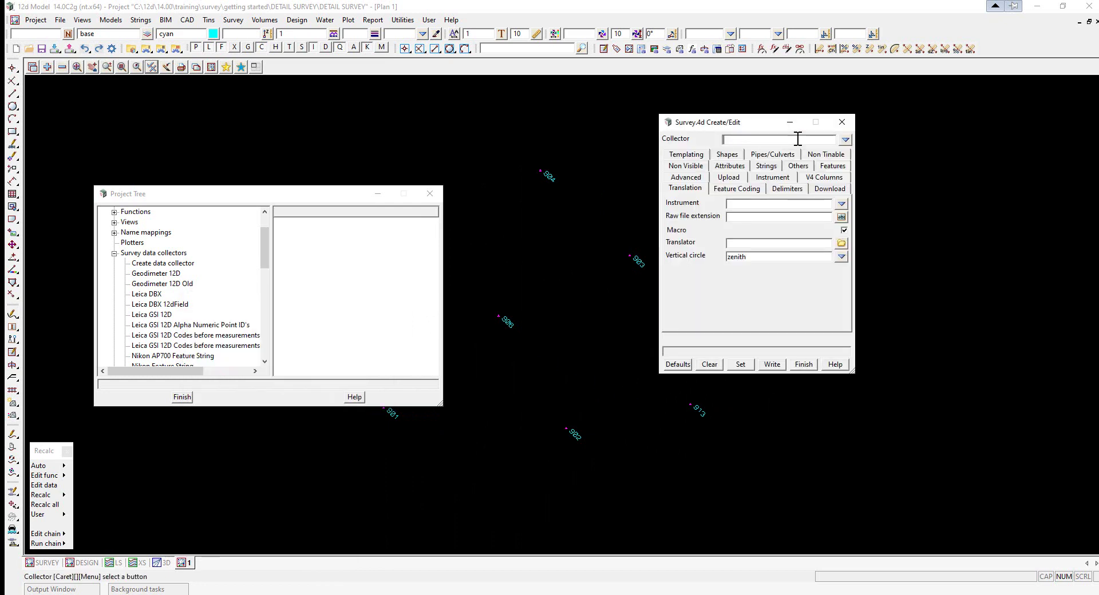
{"action": "left_click", "coordinate": [845, 140]}
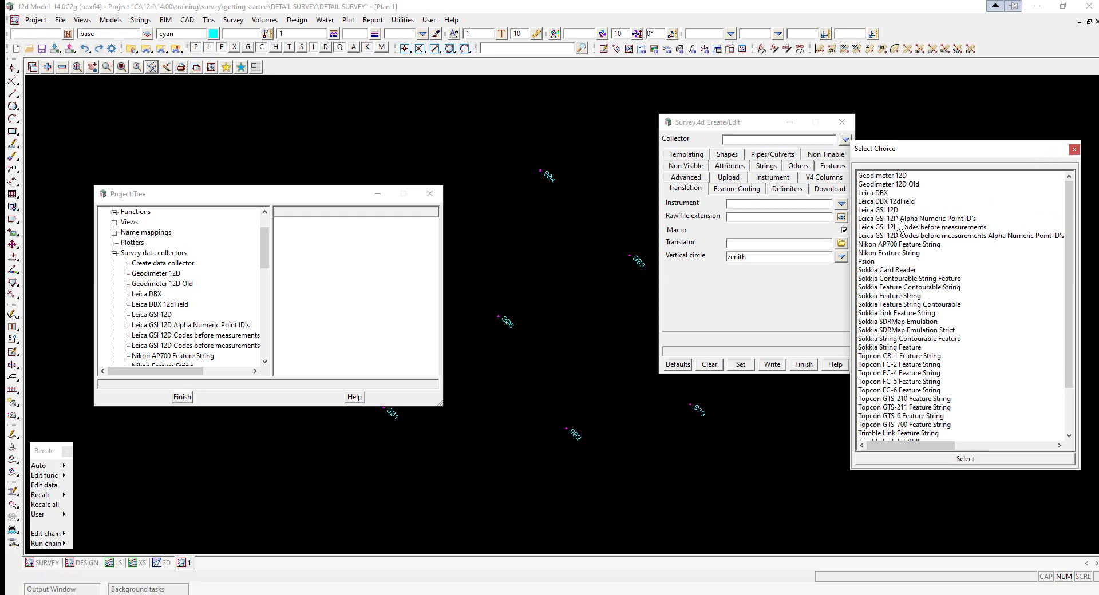
{"action": "double_click", "coordinate": [907, 296]}
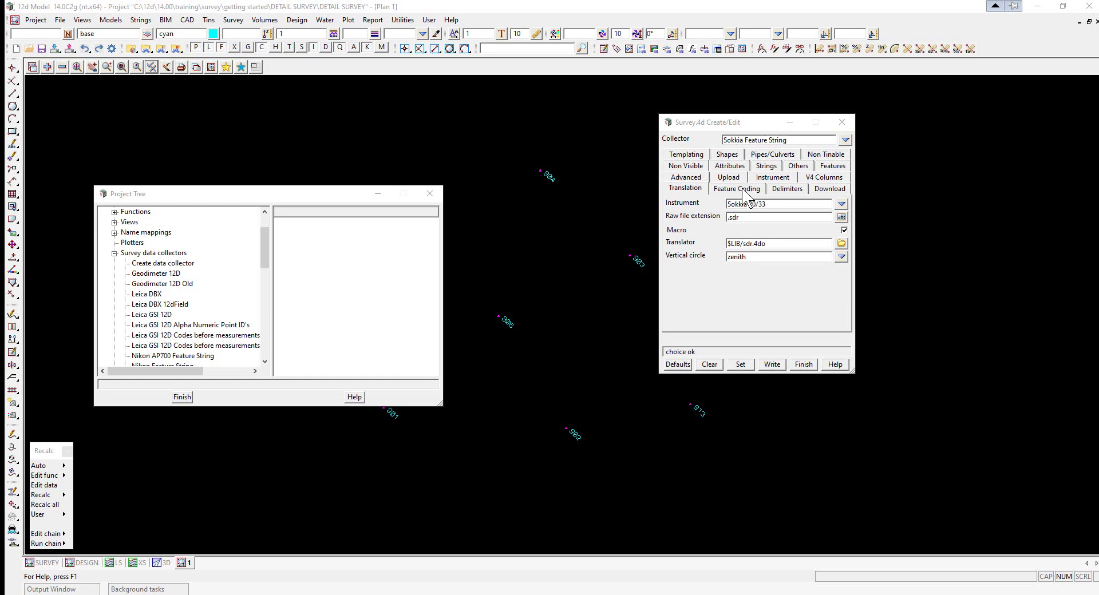
Review Feature Coding, keeping the string number after the feature code, then check Delimiters.
{"action": "left_click", "coordinate": [743, 190]}
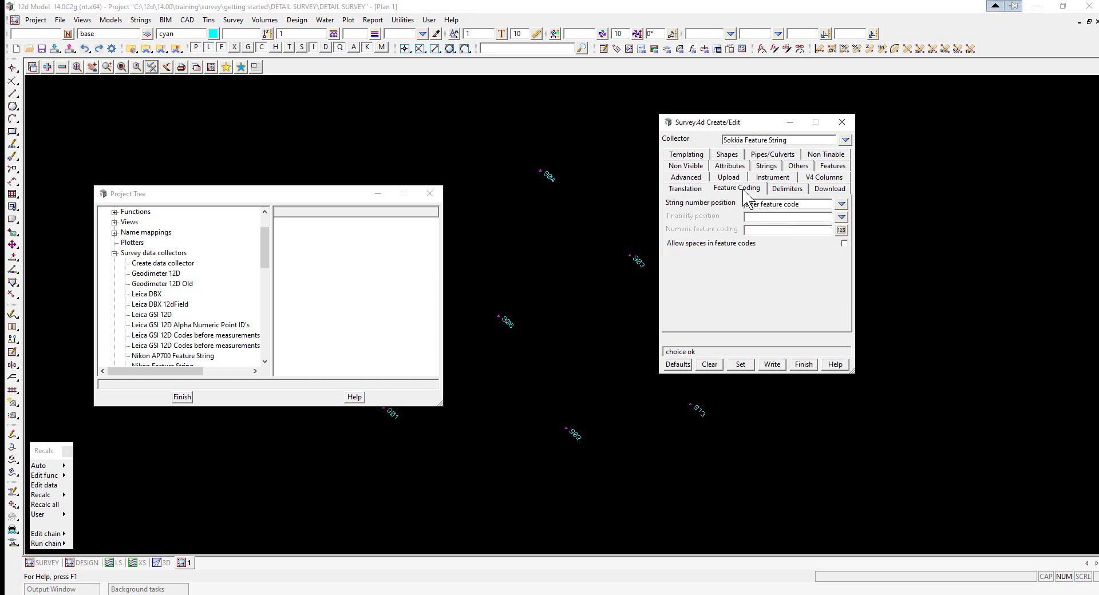
{"action": "left_click", "coordinate": [841, 204]}
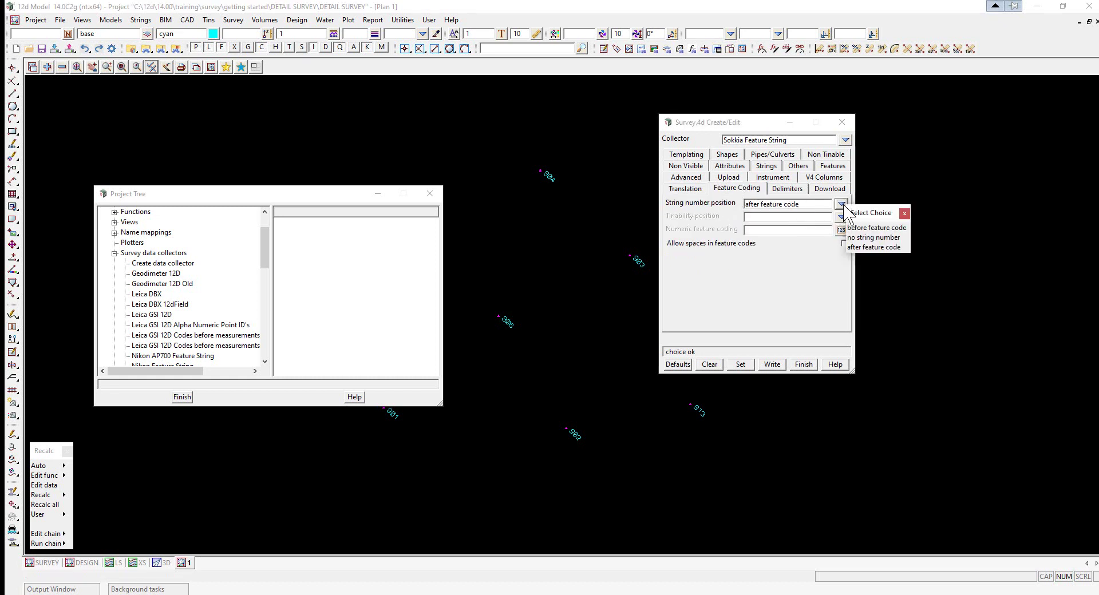
{"action": "left_click", "coordinate": [904, 213]}
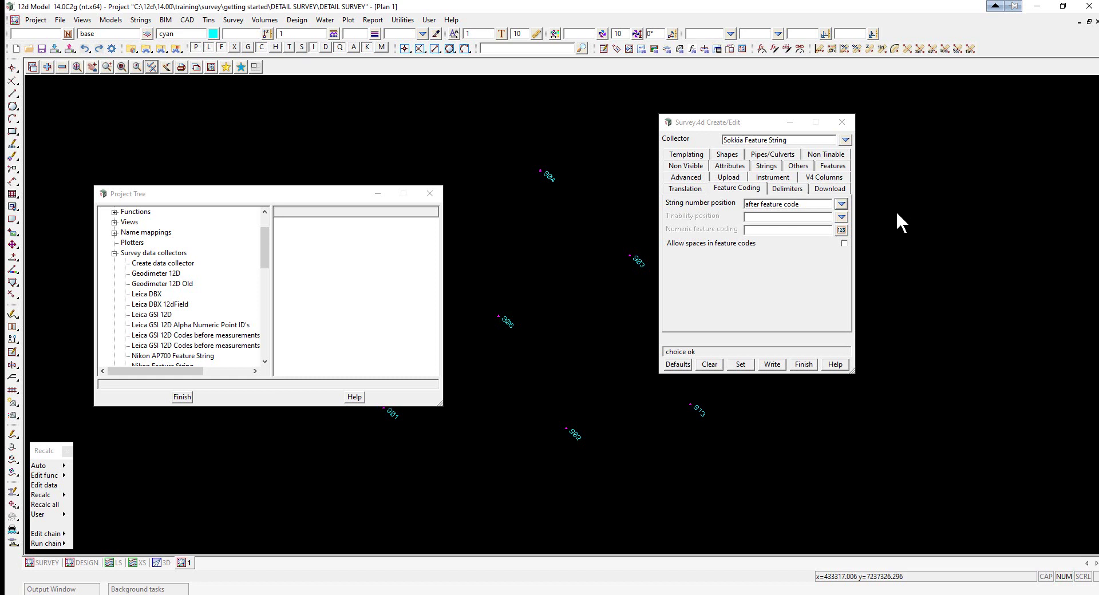
{"action": "left_click", "coordinate": [788, 189]}
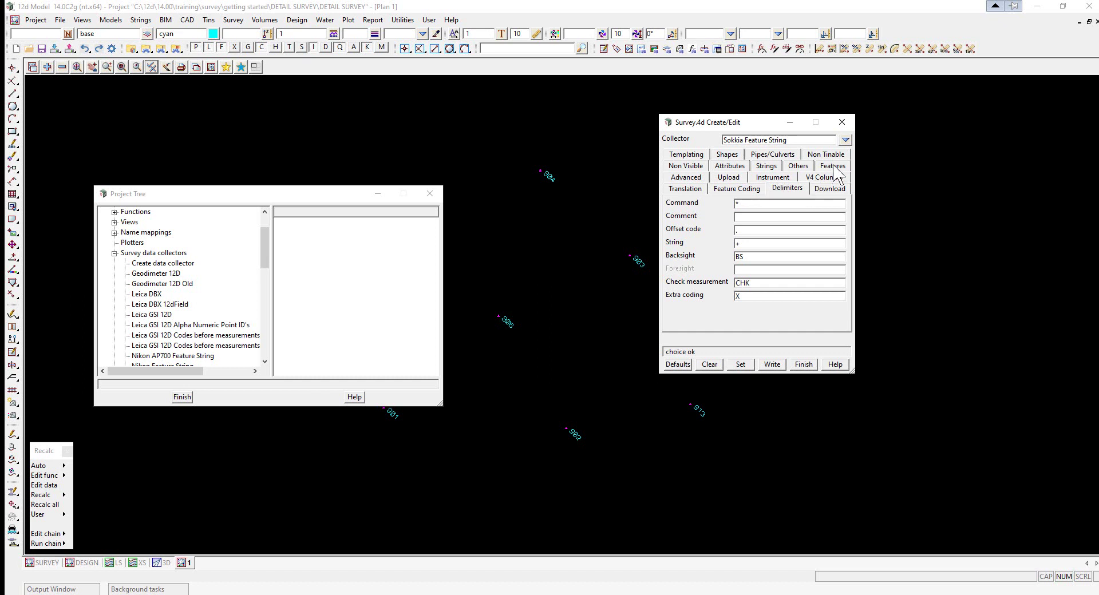
Review the Templating, Shapes and Strings tabs, ending on codes like Close C and Rectangle R.
{"action": "left_click", "coordinate": [694, 156]}
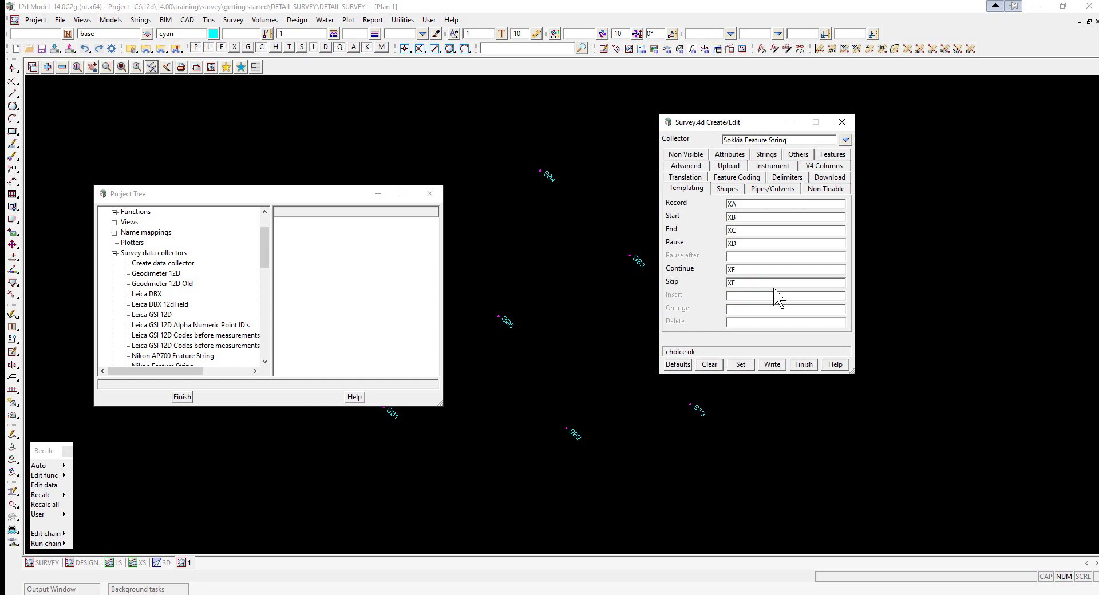
{"action": "left_click", "coordinate": [728, 190]}
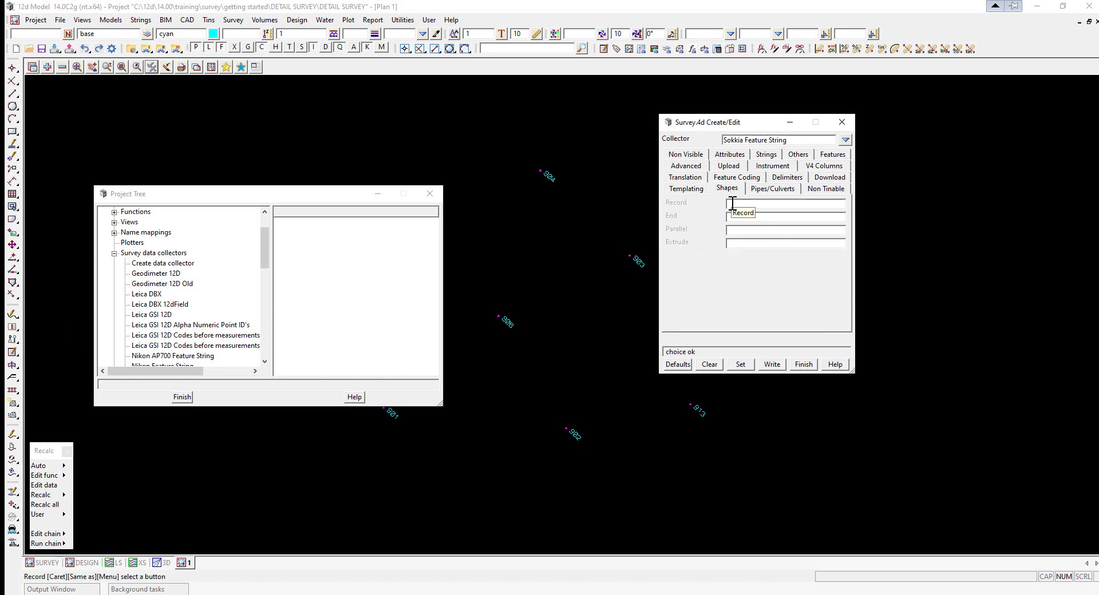
{"action": "left_click", "coordinate": [766, 154]}
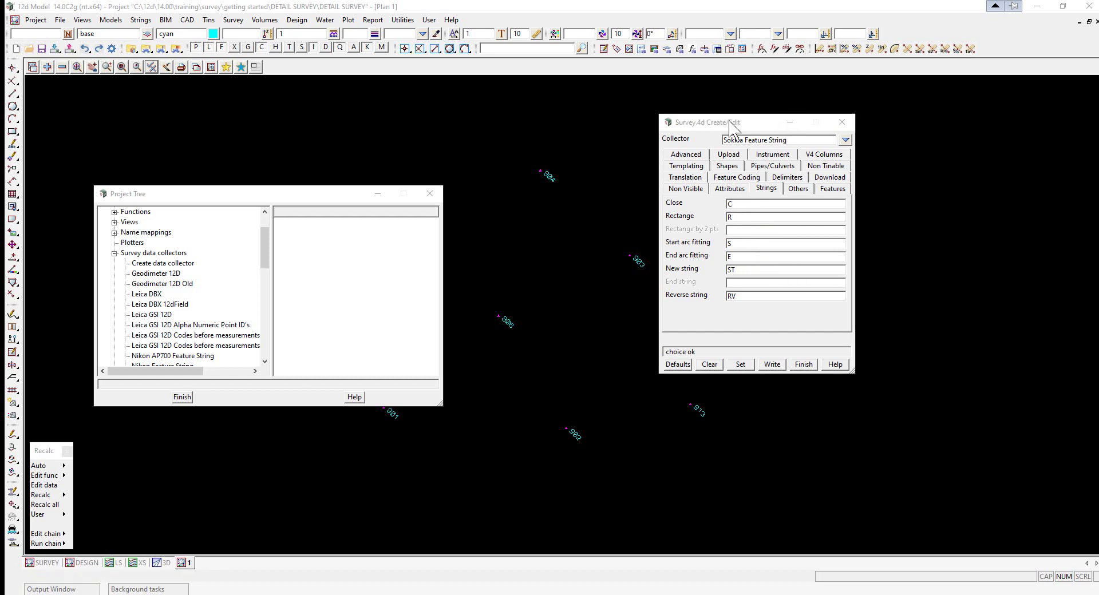
{"action": "left_click_drag", "start_coordinate": [727, 125], "coordinate": [683, 116]}
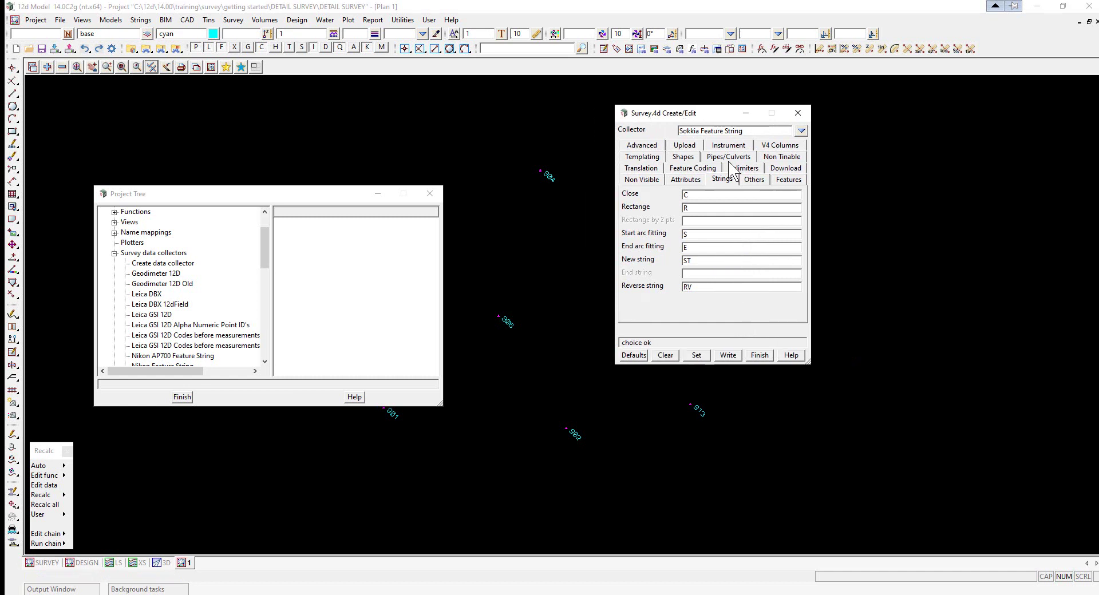
{"action": "double_click", "coordinate": [726, 132]}
{"action": "left_click", "coordinate": [738, 132]}
Write the collector setup to survey.4d in the DETAIL SURVEY folder, then close the collector and Project Tree windows.
{"action": "left_click", "coordinate": [727, 355]}
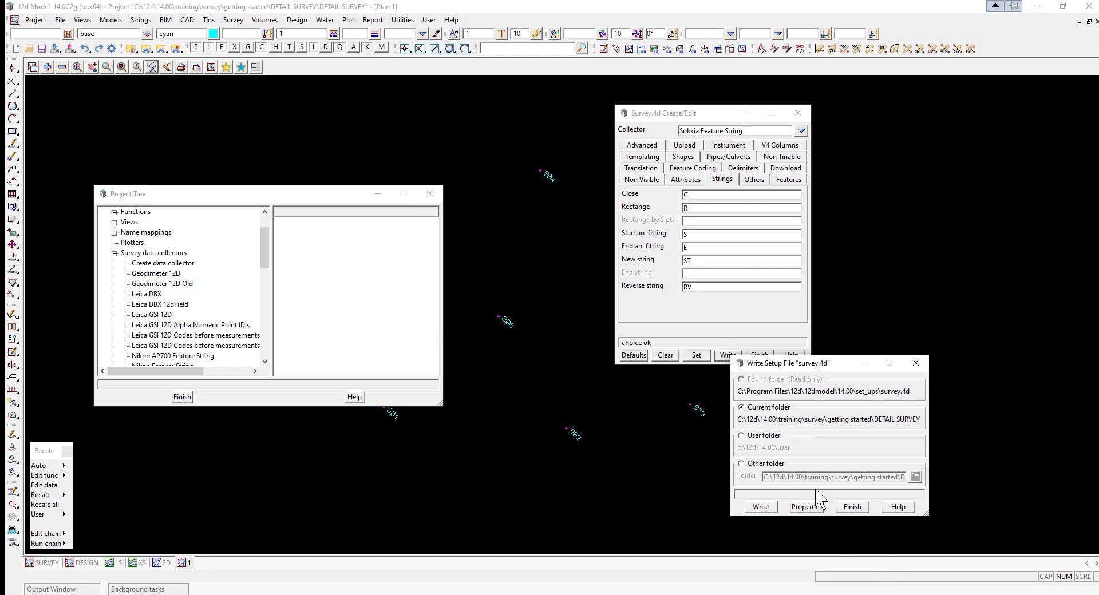
{"action": "left_click", "coordinate": [852, 507]}
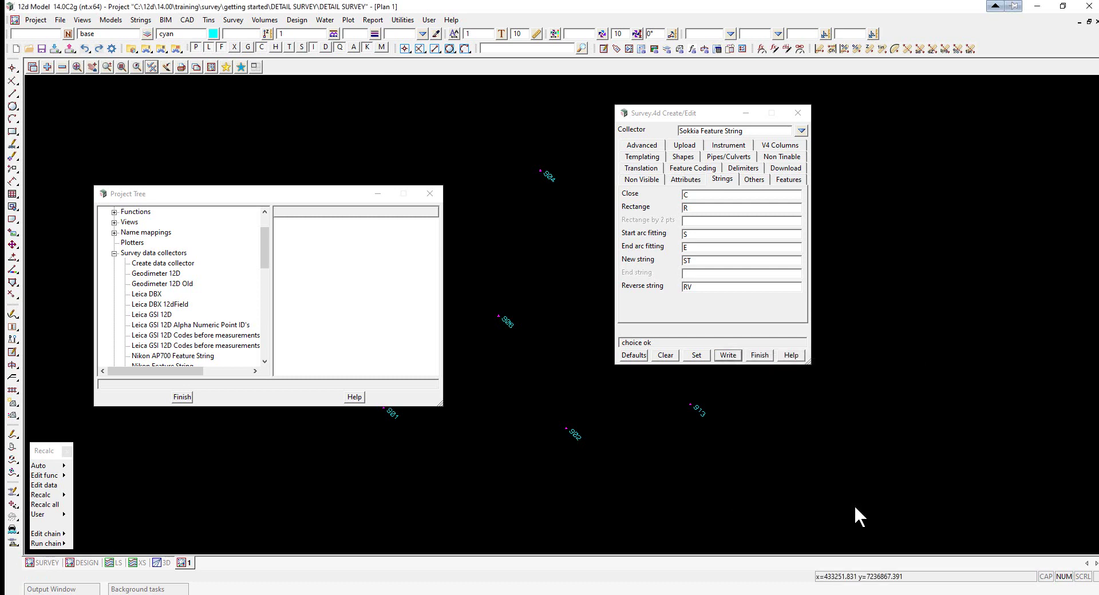
{"action": "left_click", "coordinate": [759, 356]}
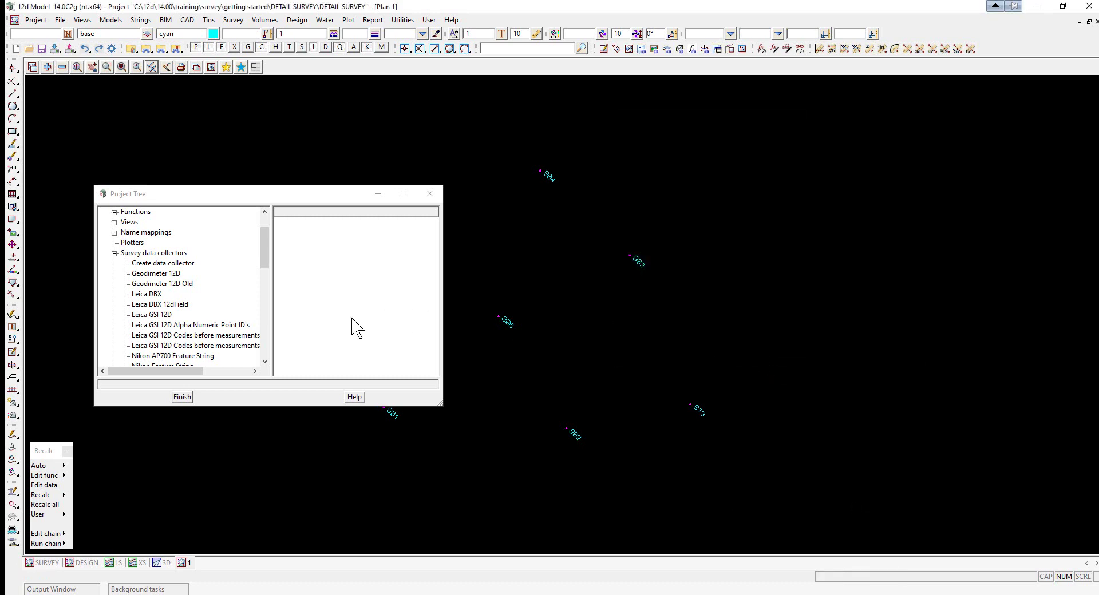
{"action": "left_click", "coordinate": [181, 399]}
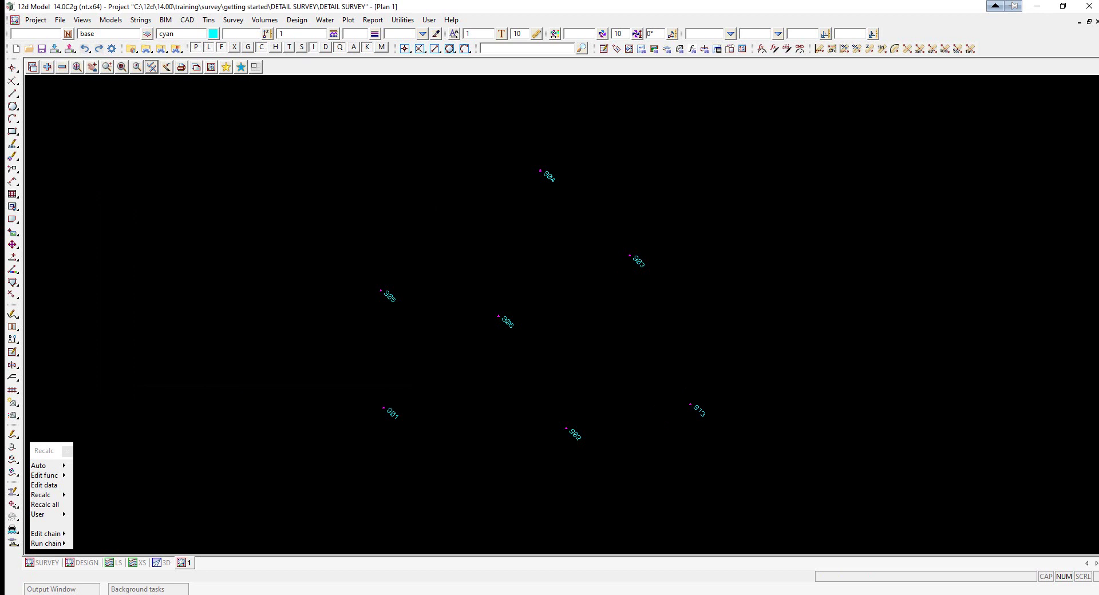
In Survey Data Setup, choose Sokkia Feature String from the Data collector list and set it active.
{"action": "left_click", "coordinate": [233, 21]}
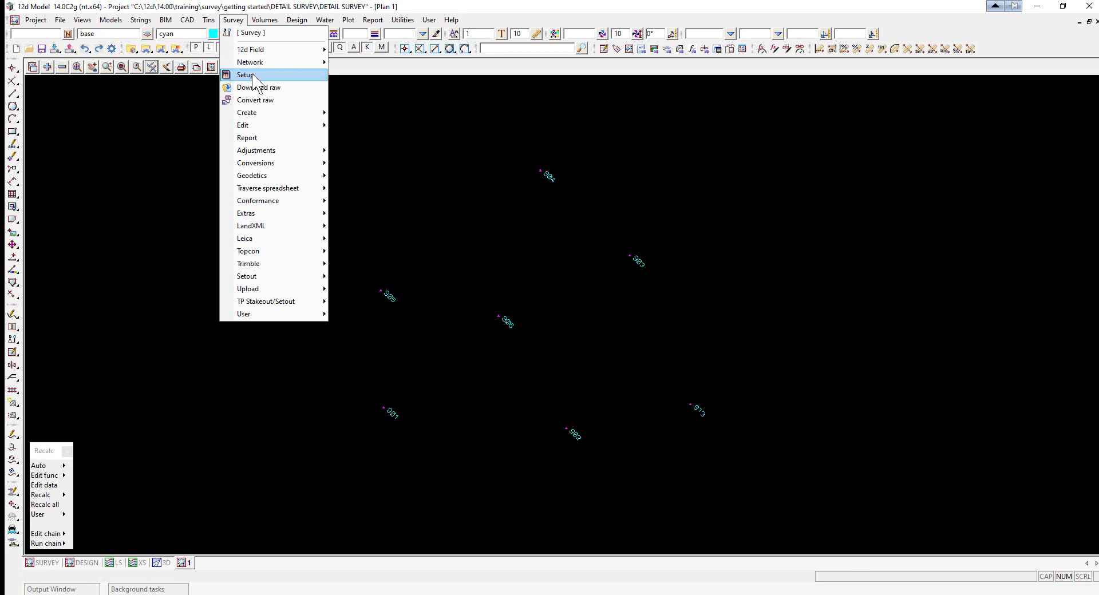
{"action": "key", "text": "Escape"}
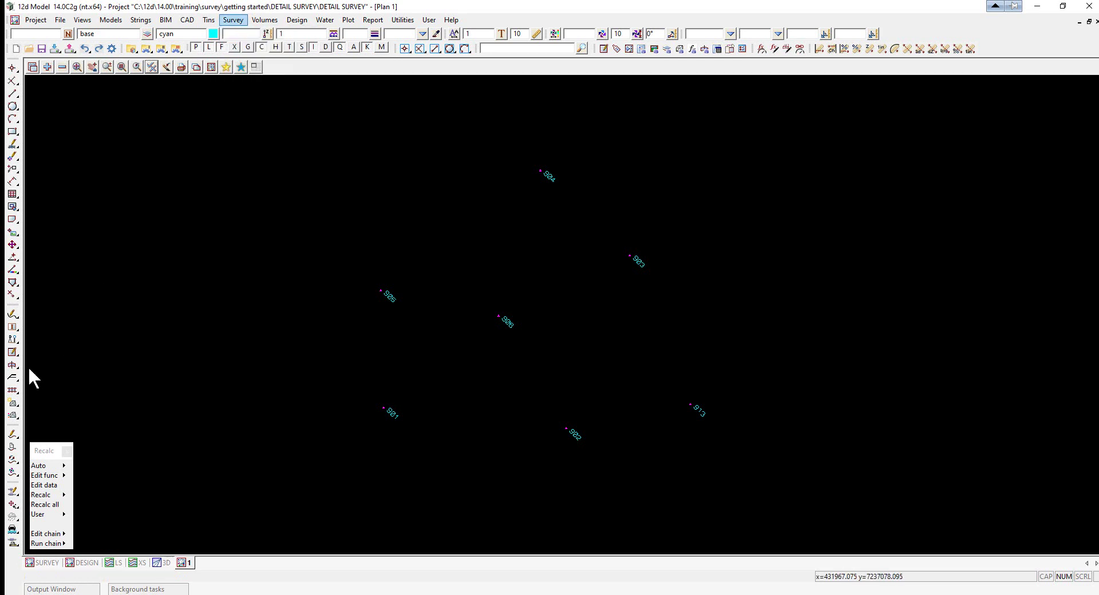
{"action": "left_click", "coordinate": [12, 339]}
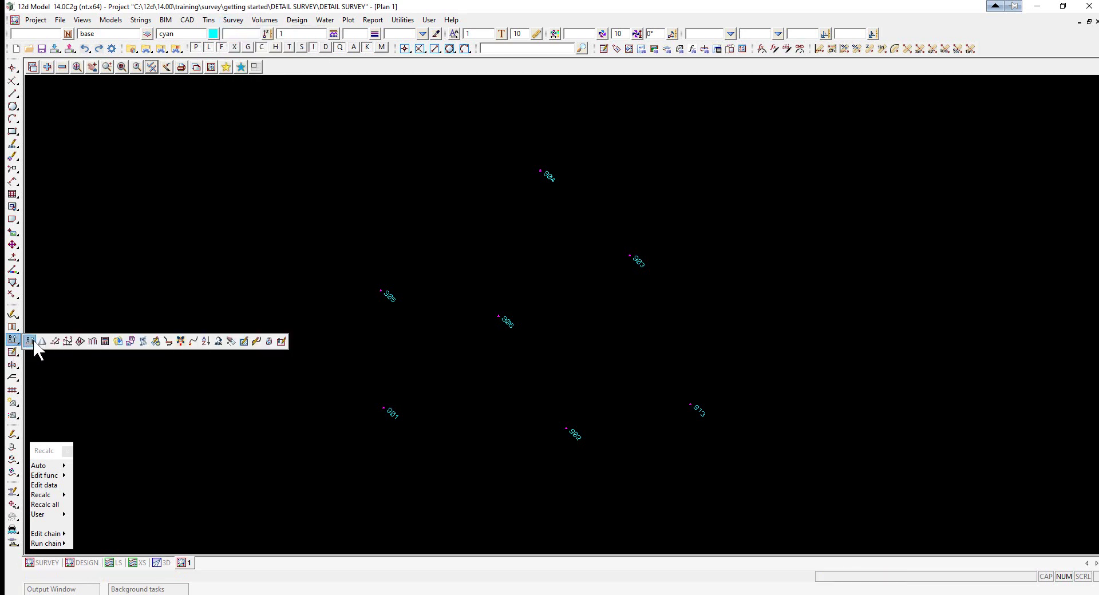
{"action": "left_click", "coordinate": [105, 342]}
{"action": "left_click_drag", "start_coordinate": [189, 351], "coordinate": [449, 170]}
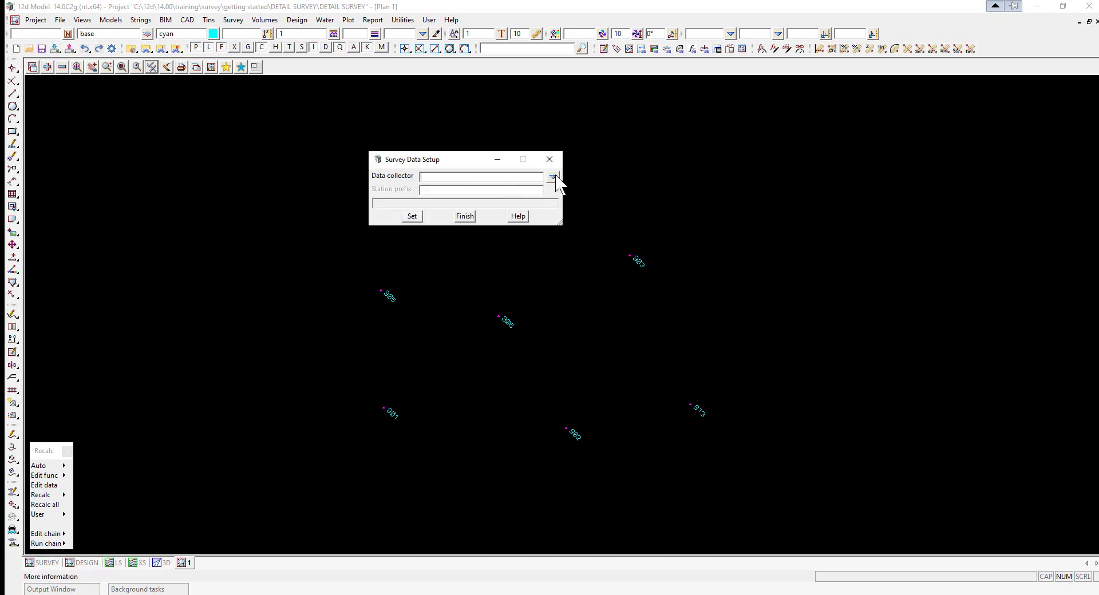
{"action": "left_click", "coordinate": [553, 178]}
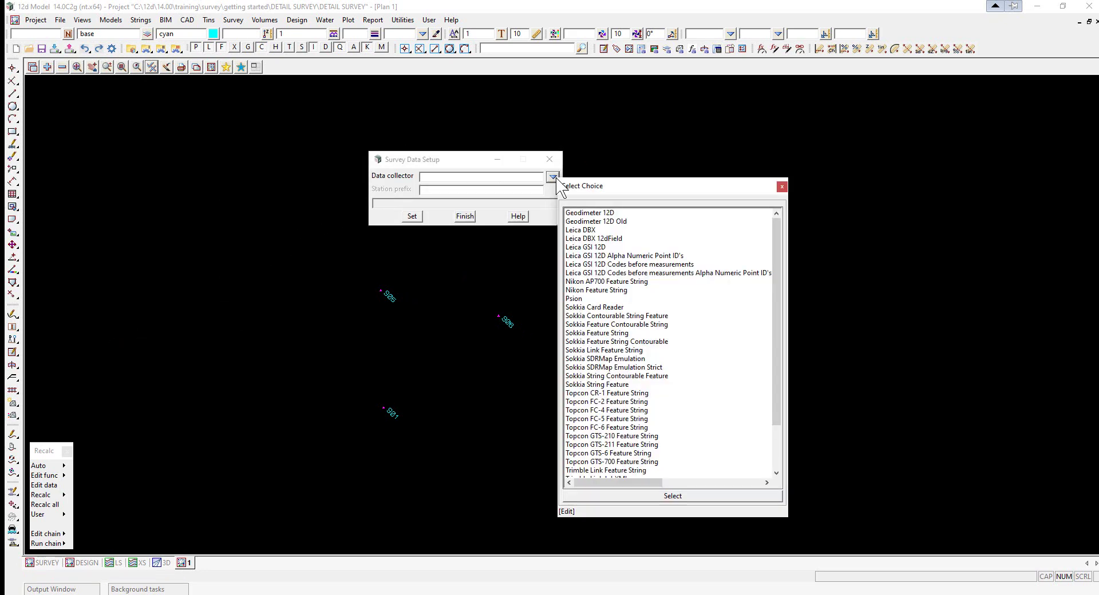
{"action": "double_click", "coordinate": [602, 334]}
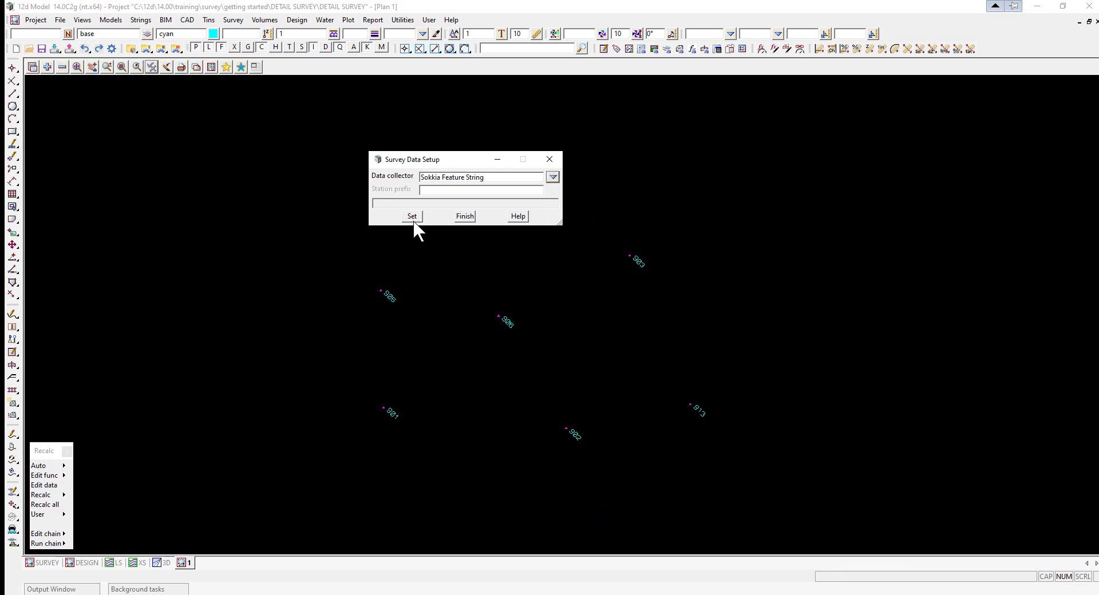
{"action": "left_click", "coordinate": [412, 216]}
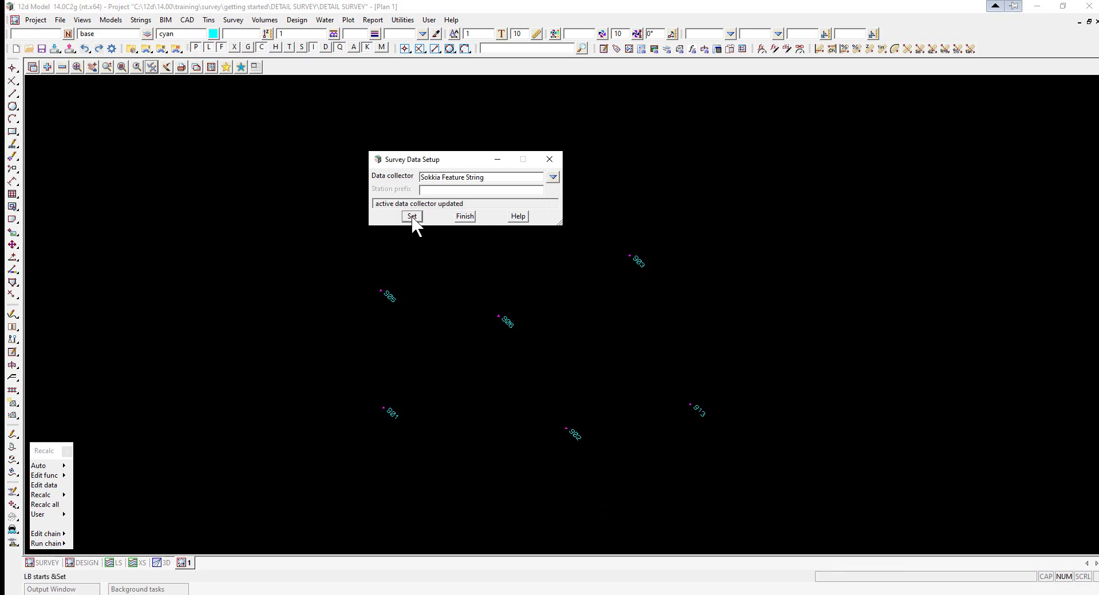
Close Survey Data Setup, then open Survey Data Download and close it without downloading.
{"action": "left_click", "coordinate": [464, 217]}
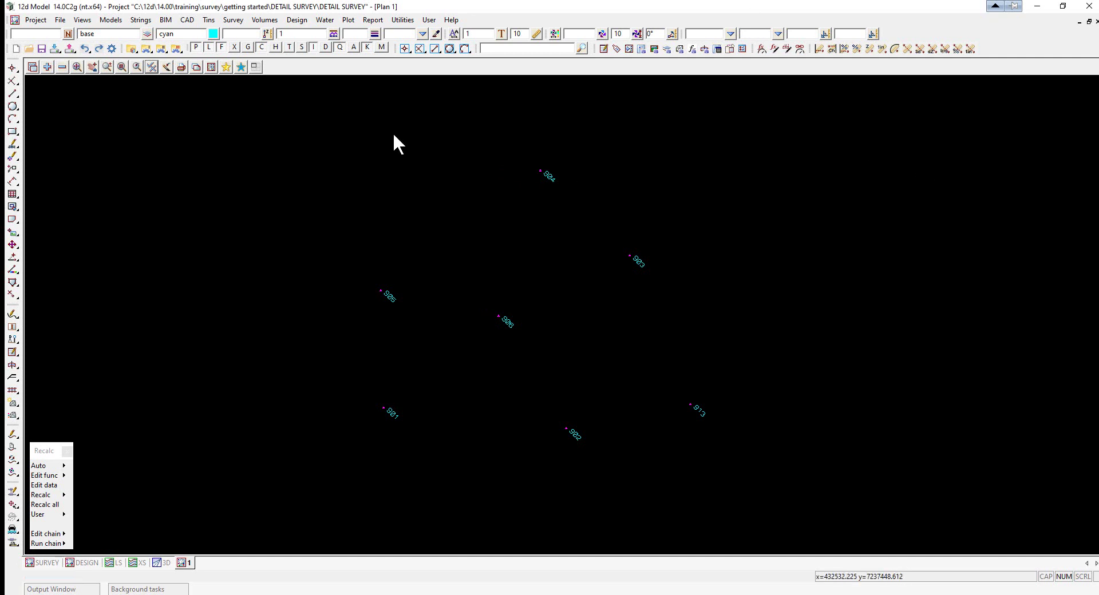
{"action": "left_click", "coordinate": [236, 21]}
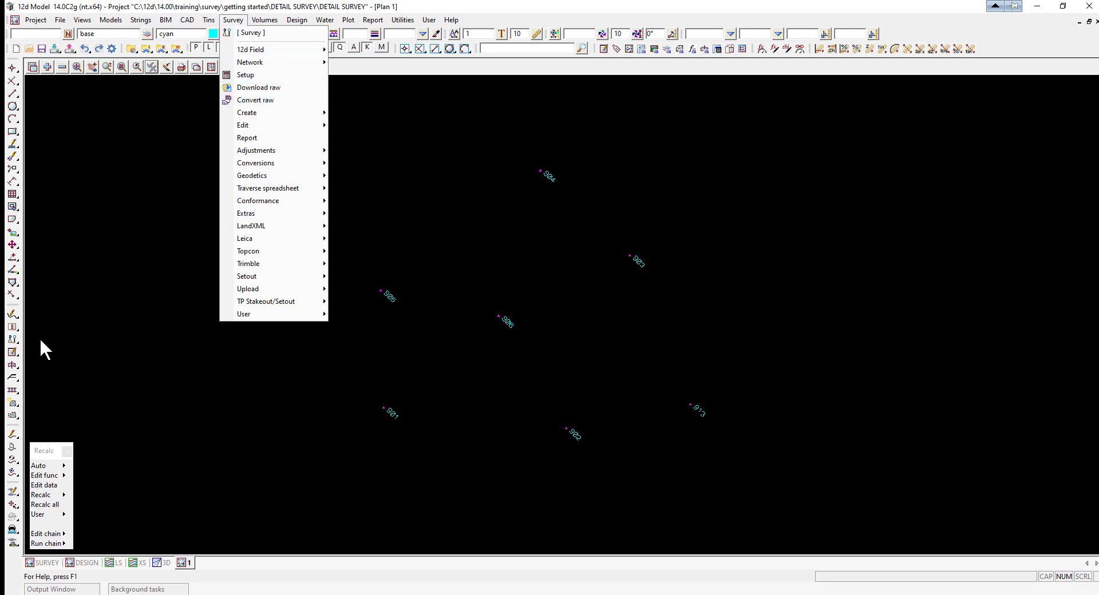
{"action": "left_click", "coordinate": [13, 340]}
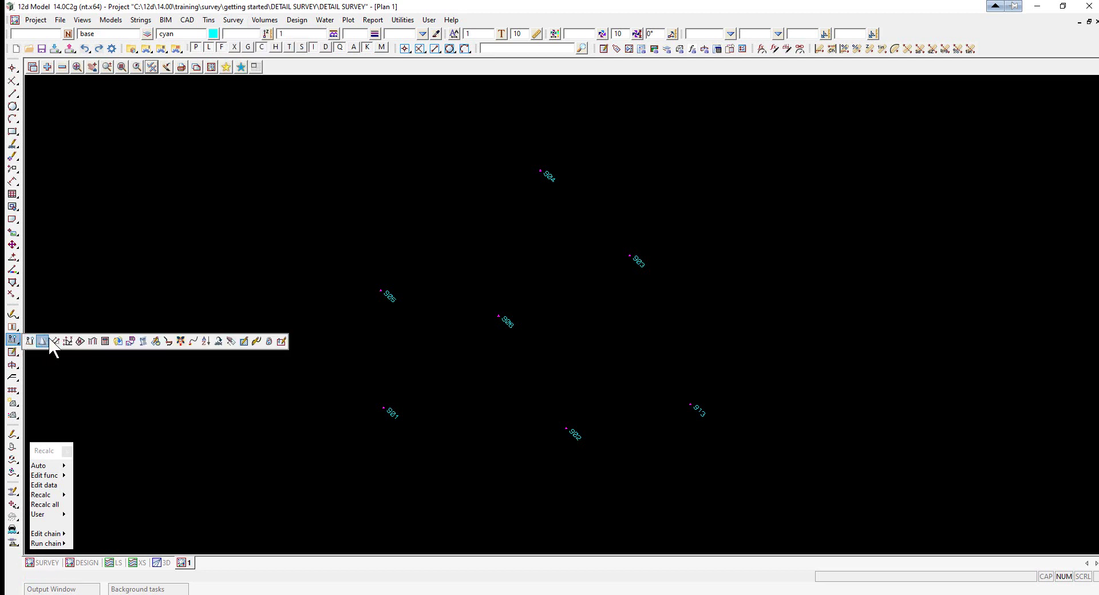
{"action": "left_click", "coordinate": [121, 342]}
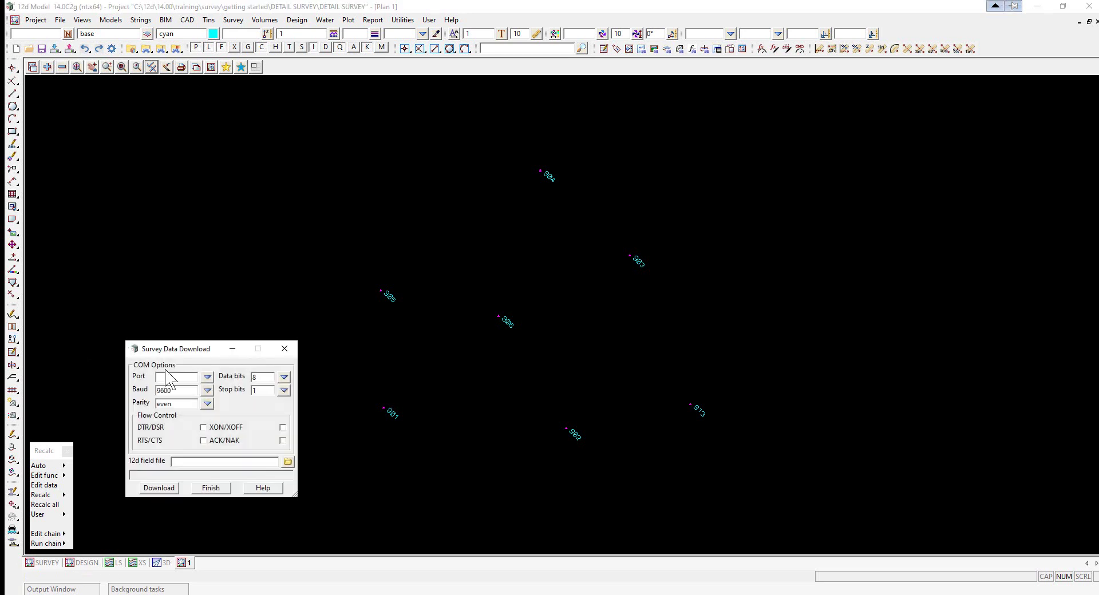
{"action": "left_click_drag", "start_coordinate": [184, 350], "coordinate": [283, 109]}
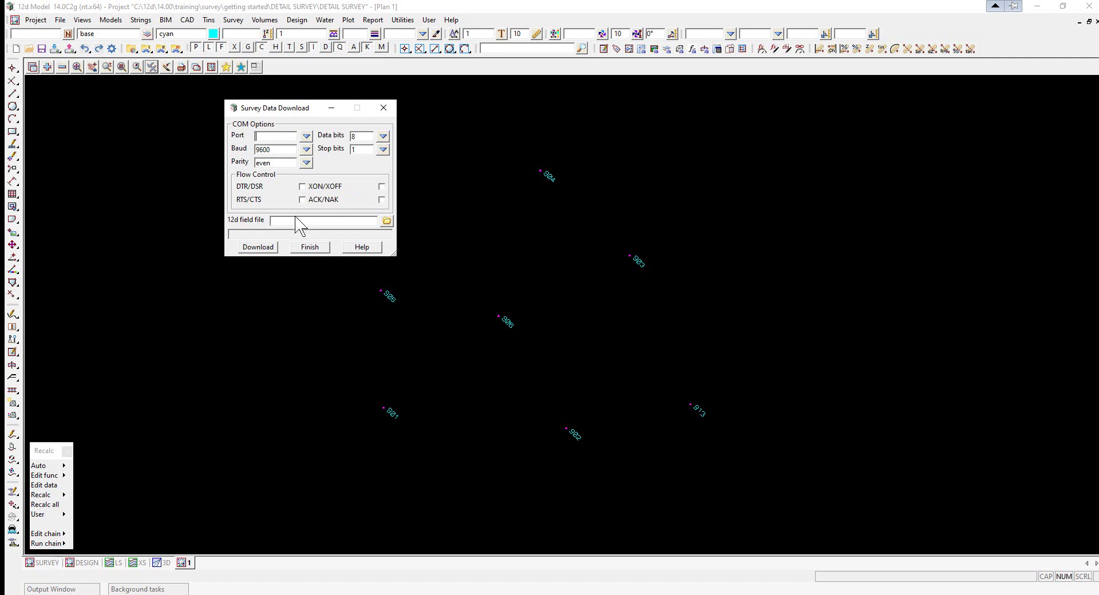
{"action": "left_click", "coordinate": [313, 250]}
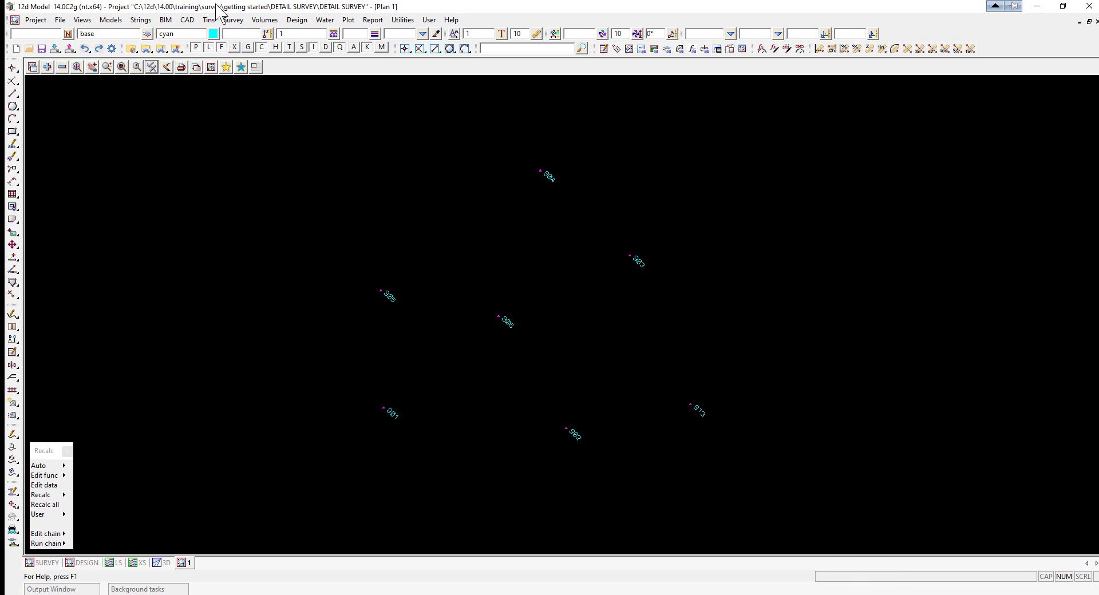
Open Survey Data Convert Raw from the survey flyout and start choosing the .sdr raw file.
{"action": "left_click", "coordinate": [234, 20]}
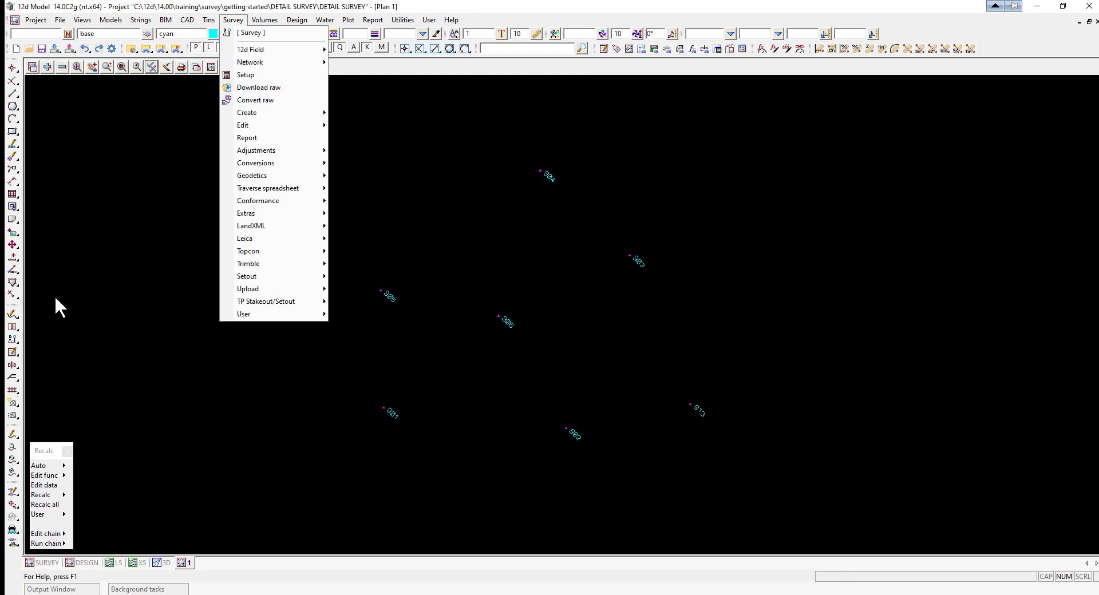
{"action": "left_click", "coordinate": [12, 340]}
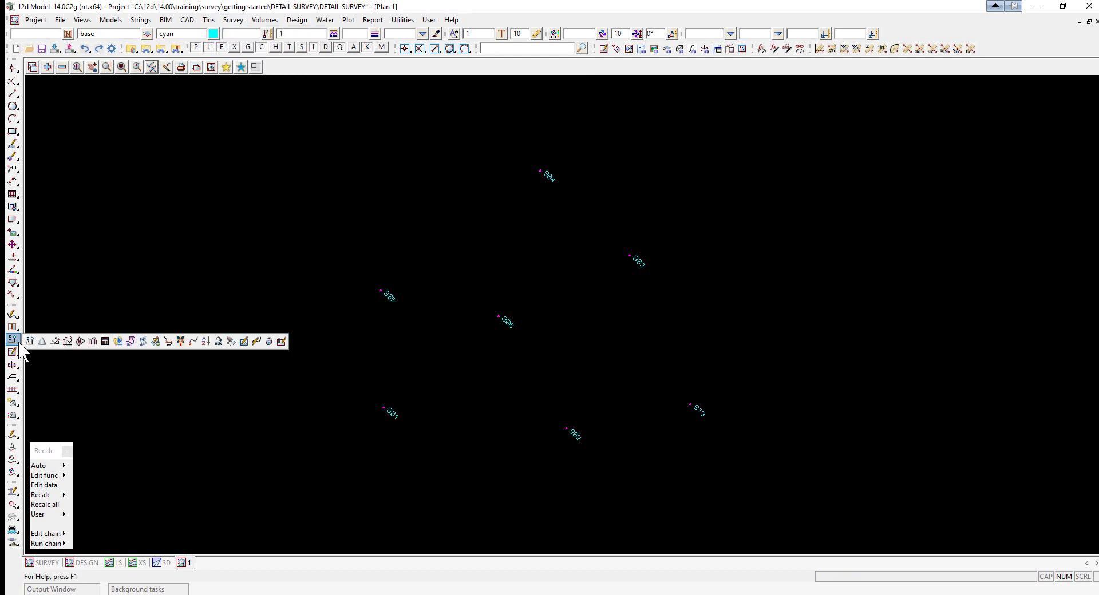
{"action": "left_click", "coordinate": [132, 341]}
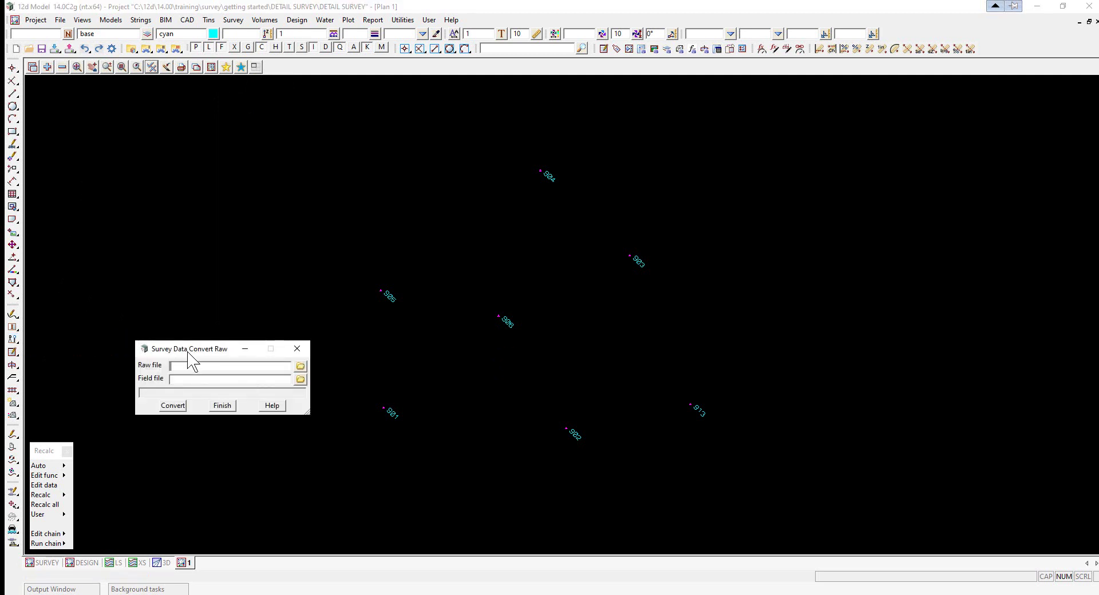
{"action": "left_click_drag", "start_coordinate": [187, 352], "coordinate": [604, 130]}
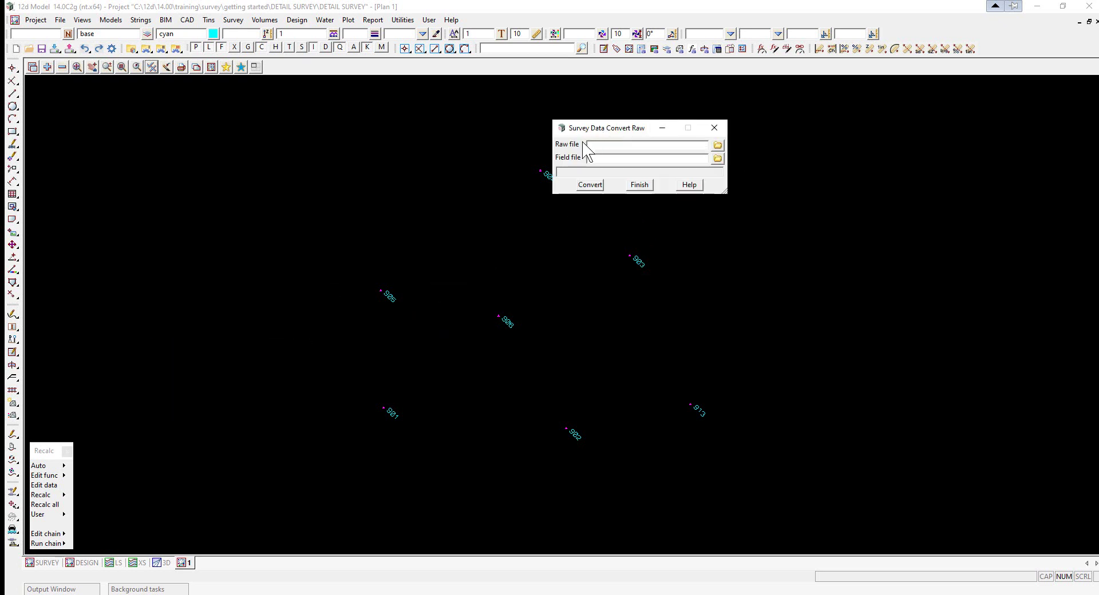
{"action": "left_click", "coordinate": [719, 145]}
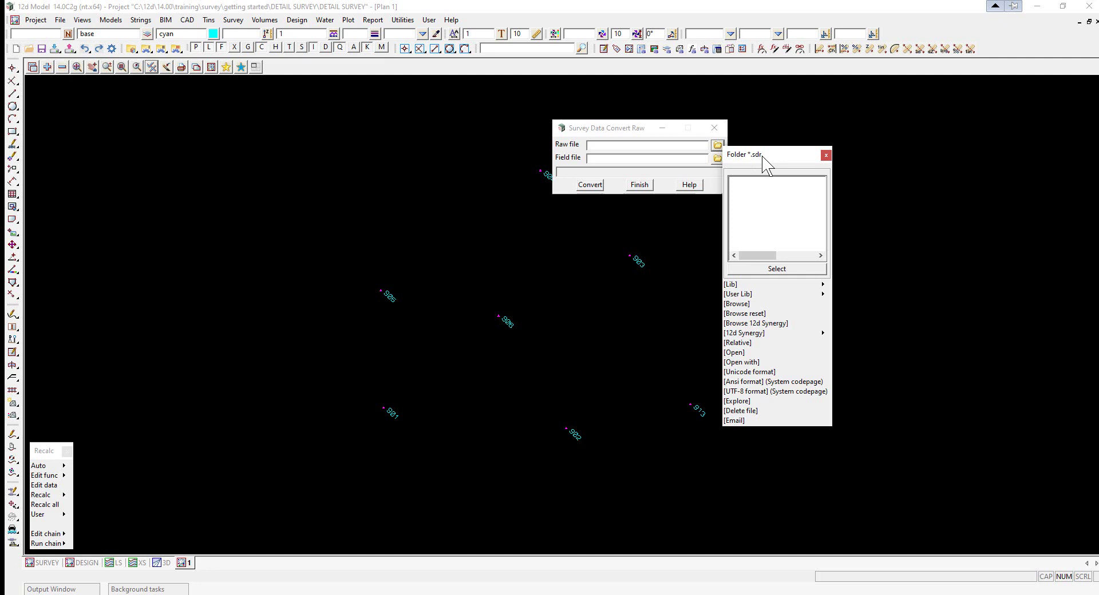
Browse to the getting started folder and pick SURVEY.sdr as the raw file, giving SURVEY.fld.
{"action": "left_click", "coordinate": [736, 304]}
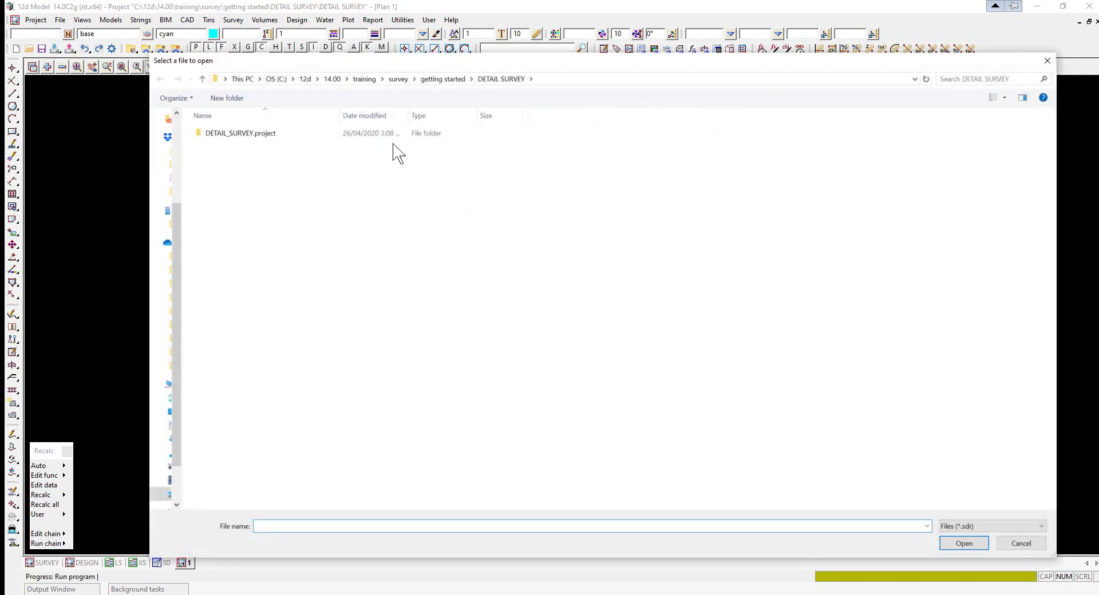
{"action": "left_click", "coordinate": [452, 83]}
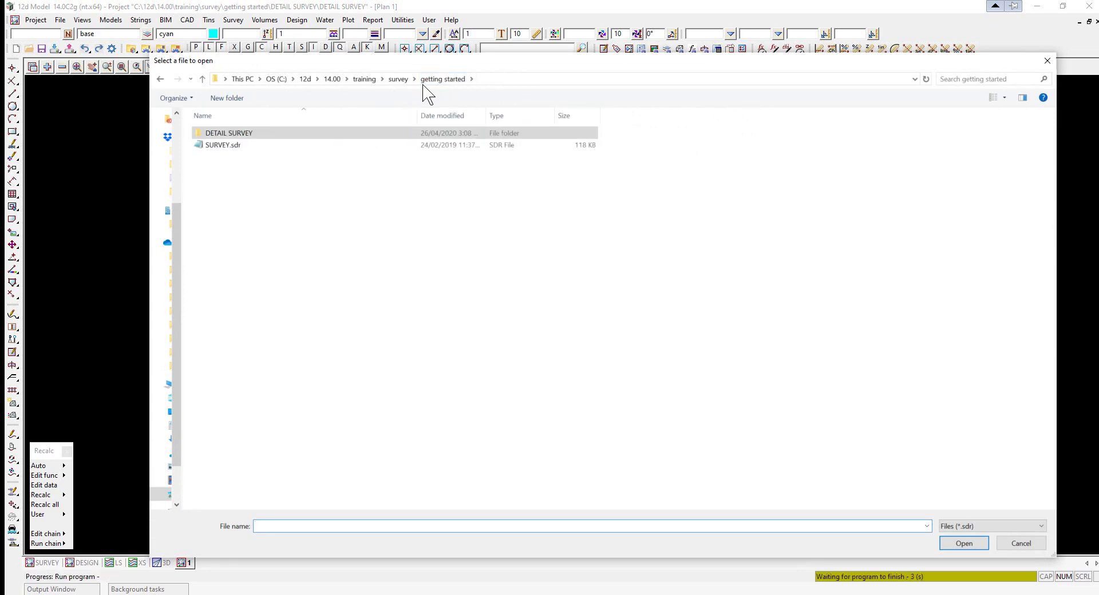
{"action": "left_click", "coordinate": [213, 147]}
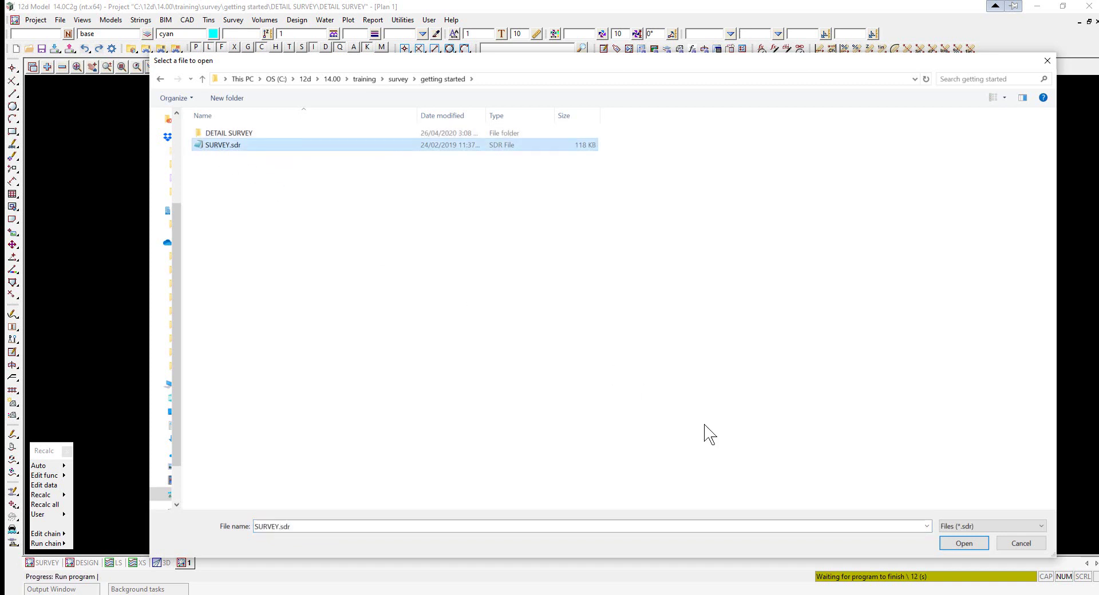
{"action": "left_click", "coordinate": [957, 545]}
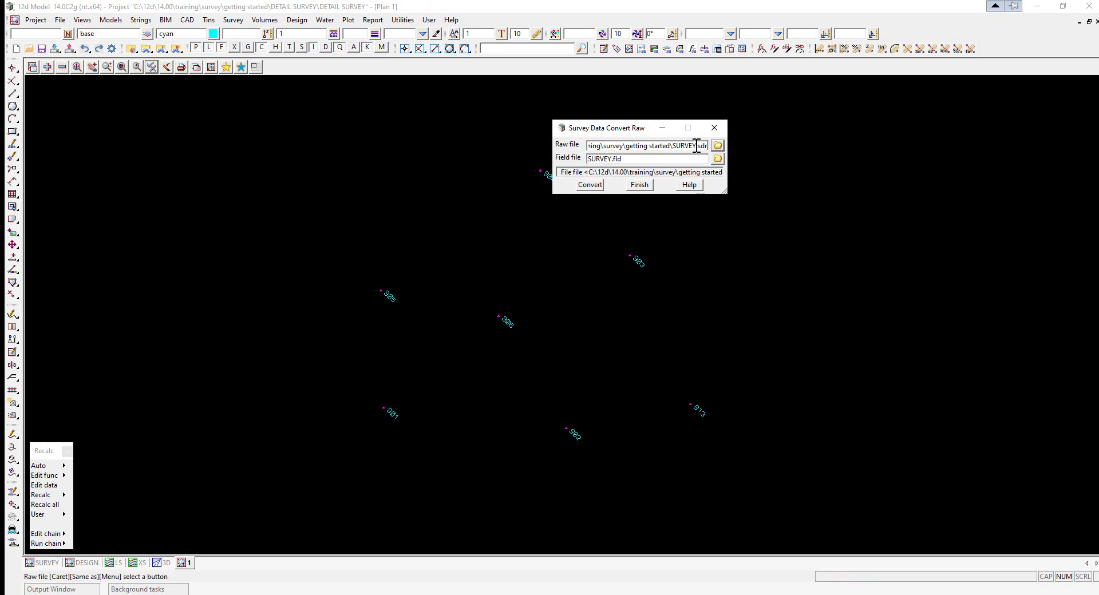
Convert SURVEY.sdr to SURVEY.fld and confirm the Output Window reports format = sdr33.
{"action": "left_click_drag", "start_coordinate": [697, 147], "coordinate": [684, 148]}
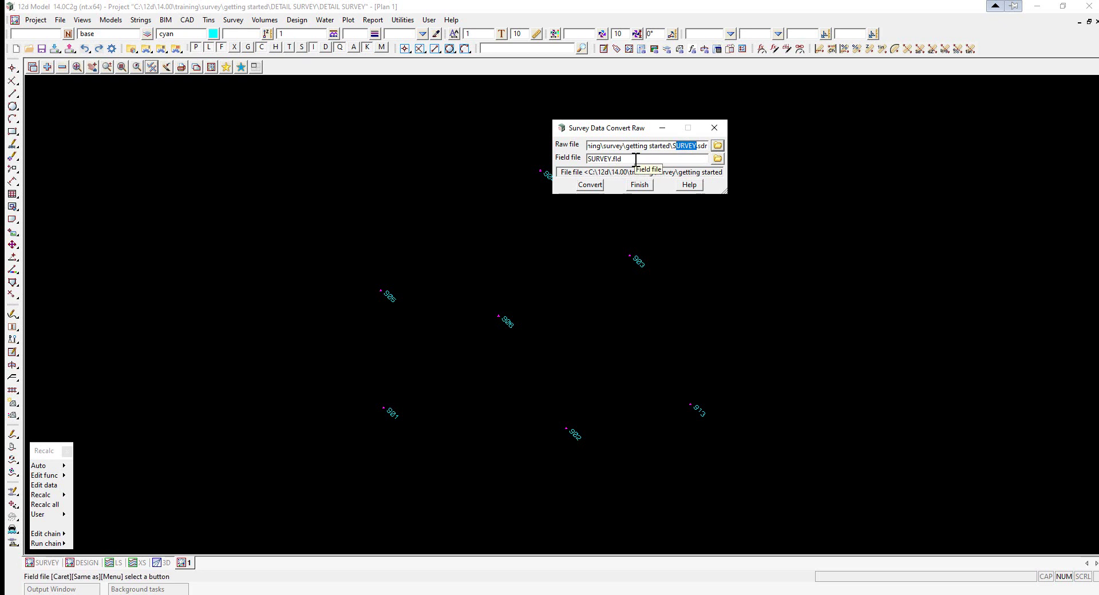
{"action": "left_click", "coordinate": [589, 185]}
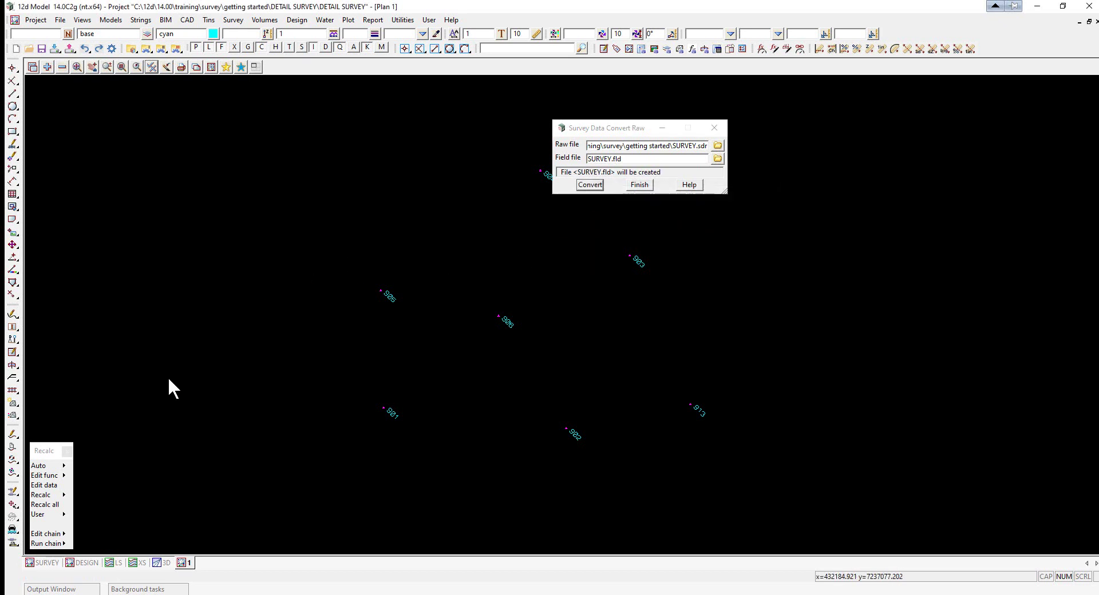
{"action": "left_click", "coordinate": [89, 589]}
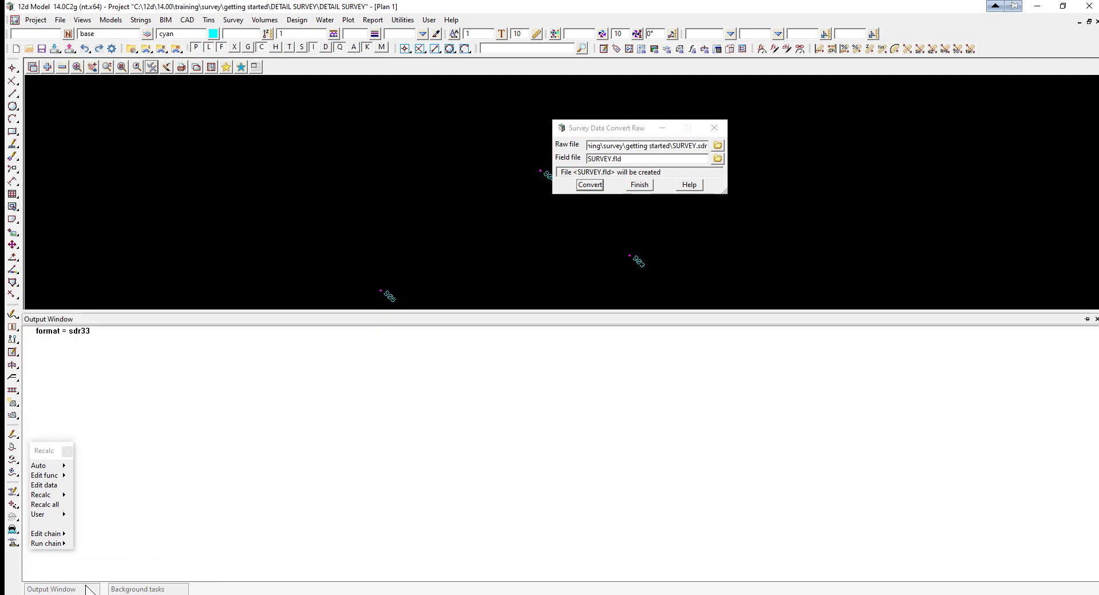